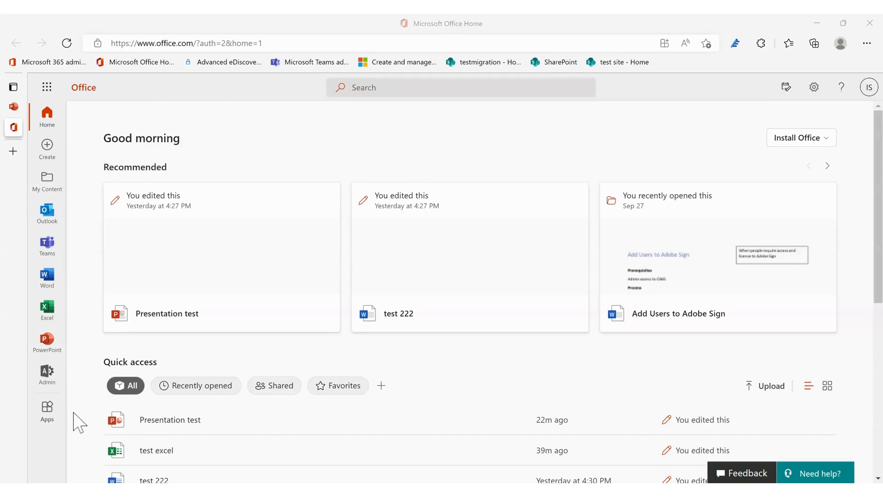
Find OneNote in the full list of Microsoft 365 apps, open it and dismiss the Office app announcement
left_click(47, 411)
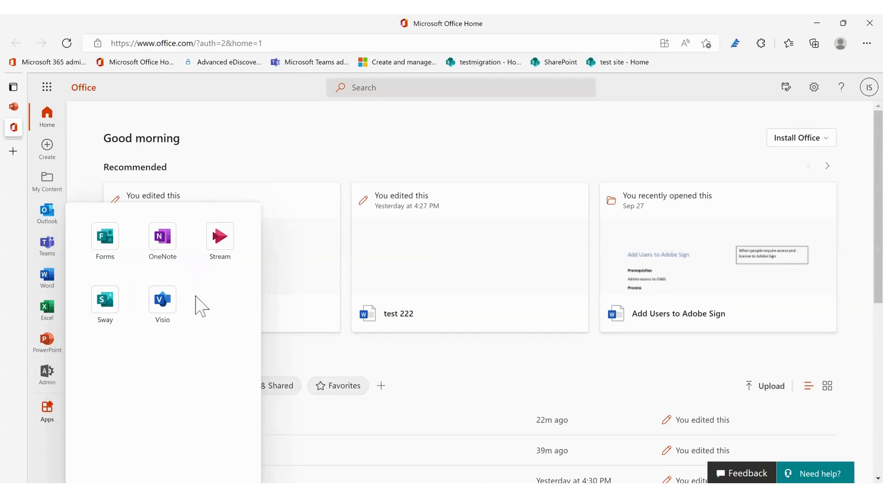
left_click(48, 92)
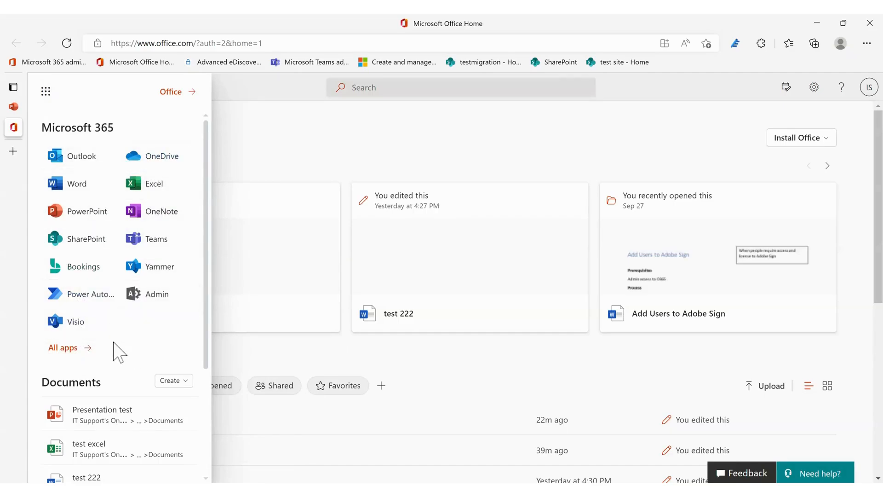
left_click(72, 350)
scroll(112, 299, "down", 3)
scroll(112, 304, "down", 3)
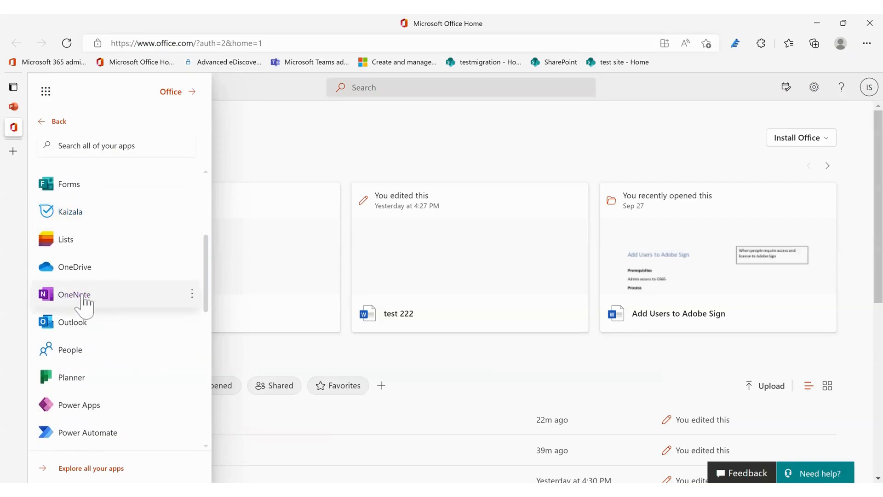
left_click(84, 297)
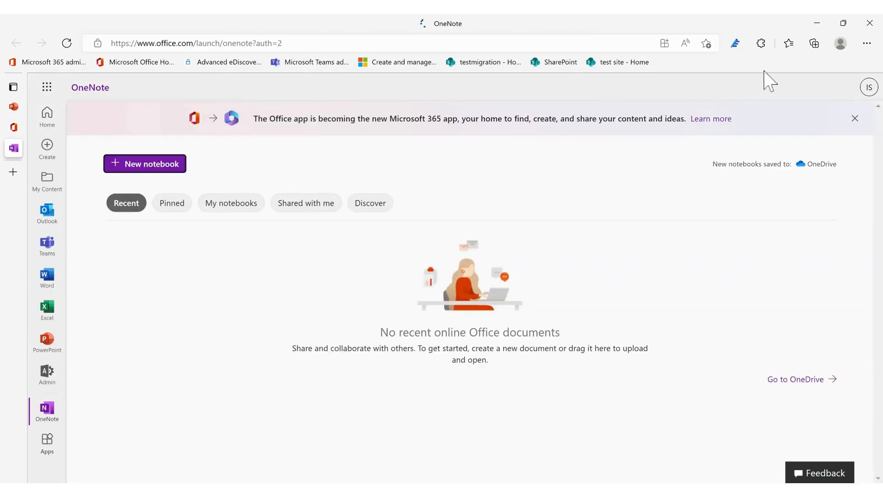
left_click(854, 118)
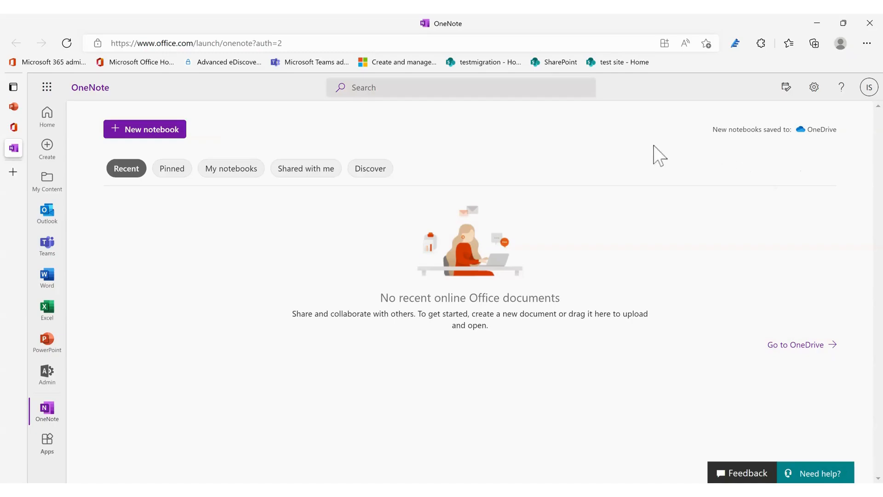
Create a new OneNote notebook named "test"
left_click(125, 138)
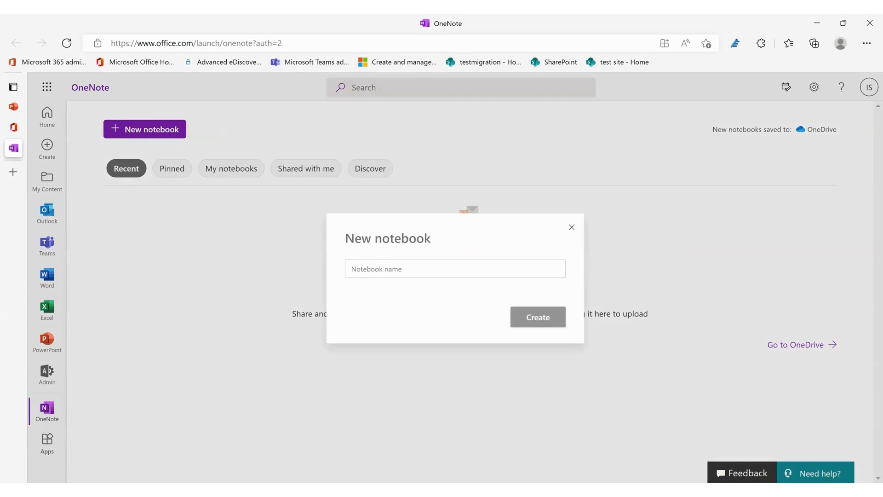
left_click(414, 268)
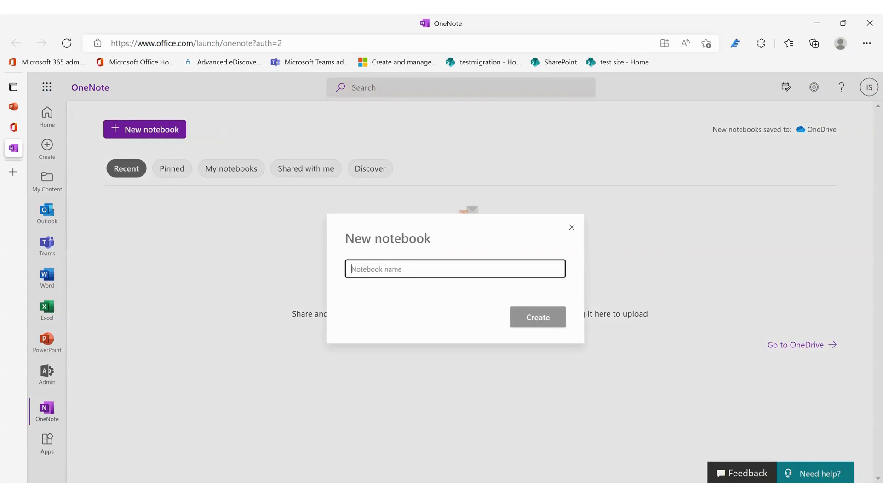
type("test")
left_click(517, 320)
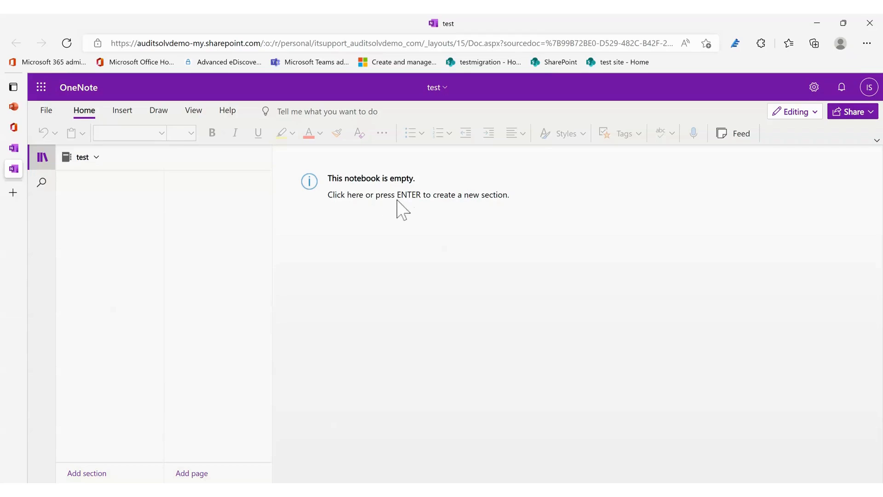
Open the test notebook from the notebook list and add a section named "Section 1"
left_click(95, 162)
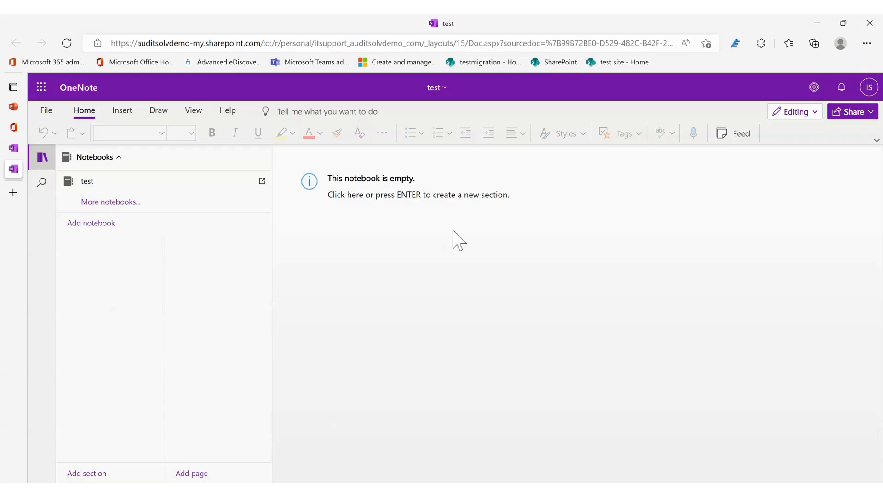
key("Return")
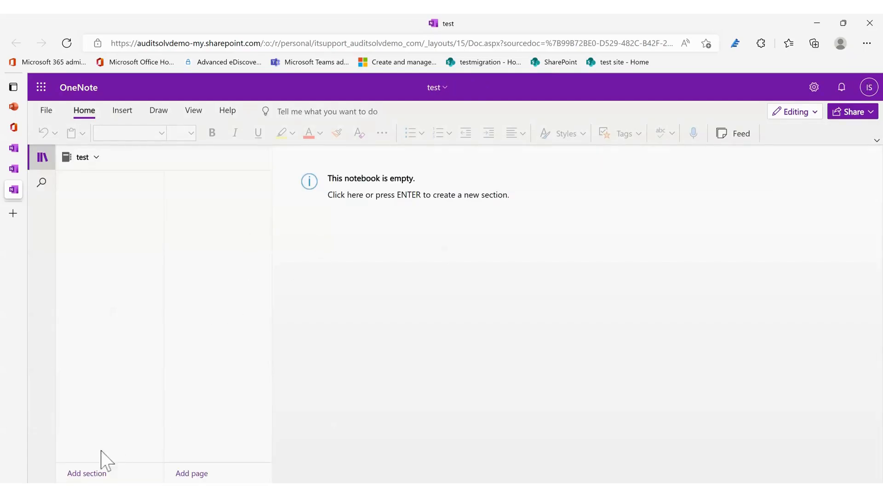
left_click(83, 473)
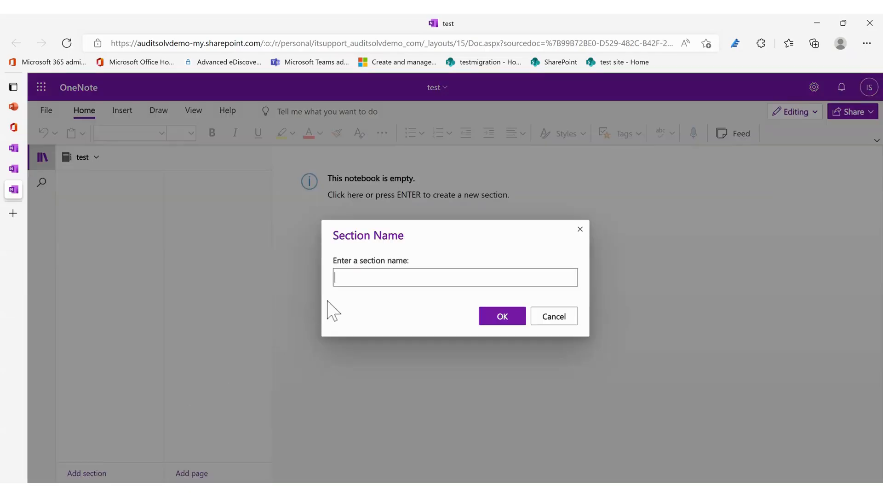
type("Section 1")
left_click(503, 317)
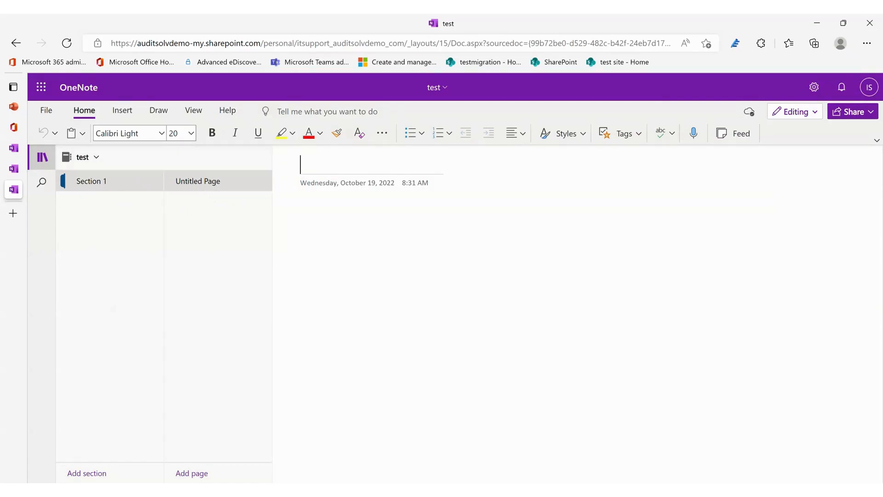
Title the first page "Page 1" with the body text "test test", and add a second page to Section 1
type("Page 1")
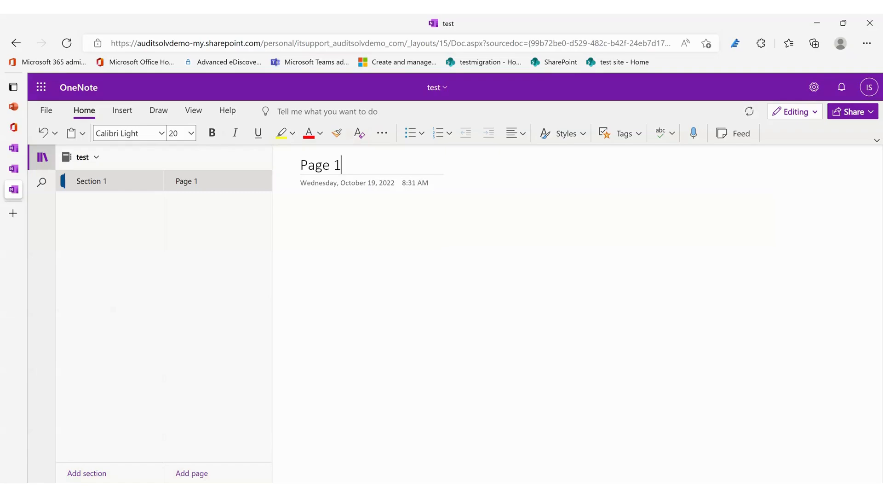
key("Return")
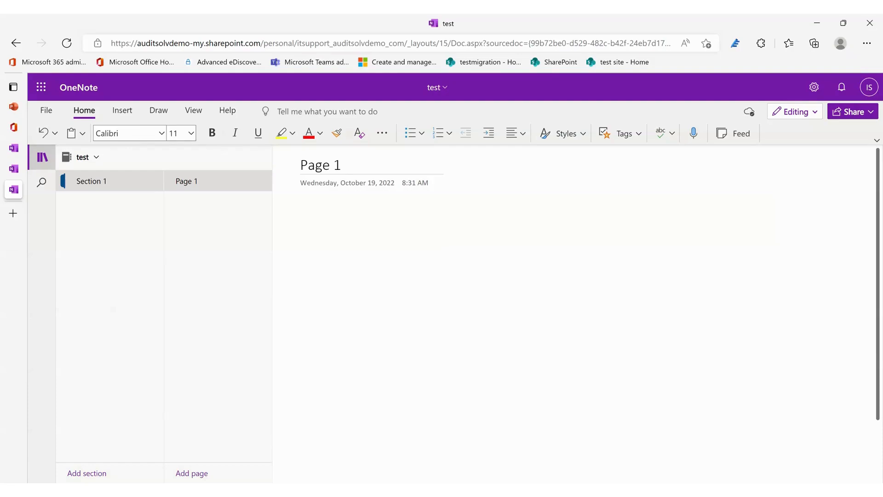
type("test test")
left_click(186, 473)
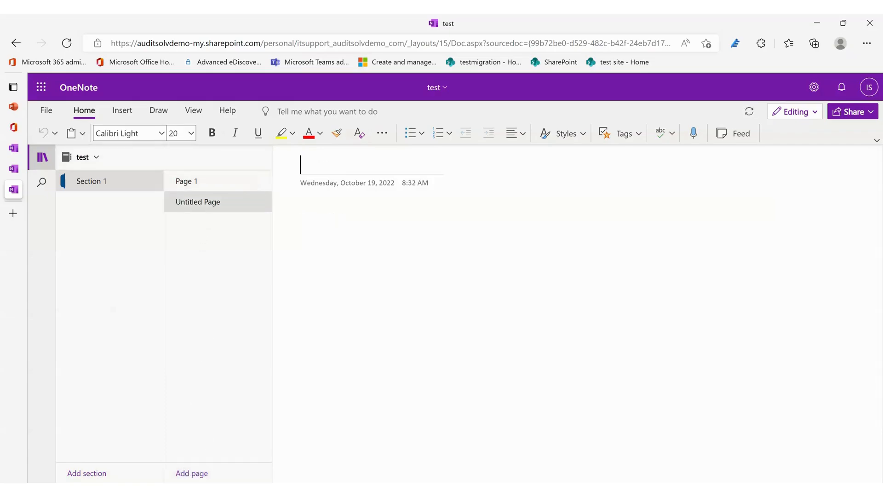
type("page 2")
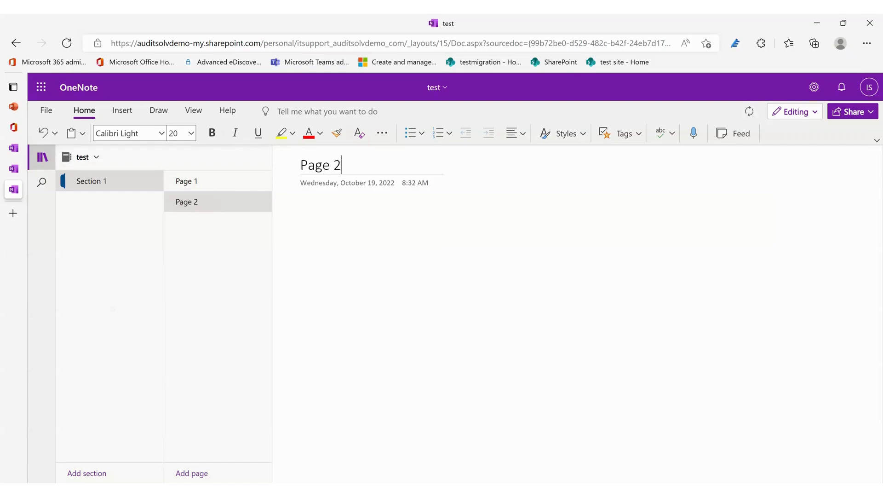
key("BackSpace")
key("BackSpace")
key("BackSpace")
key("BackSpace")
key("BackSpace")
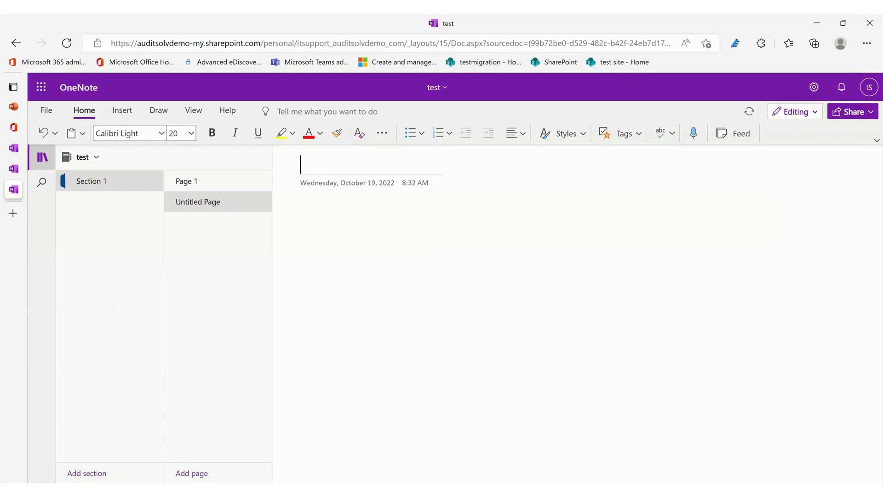
Title the second page "test" and write "Test" in its body
type("test")
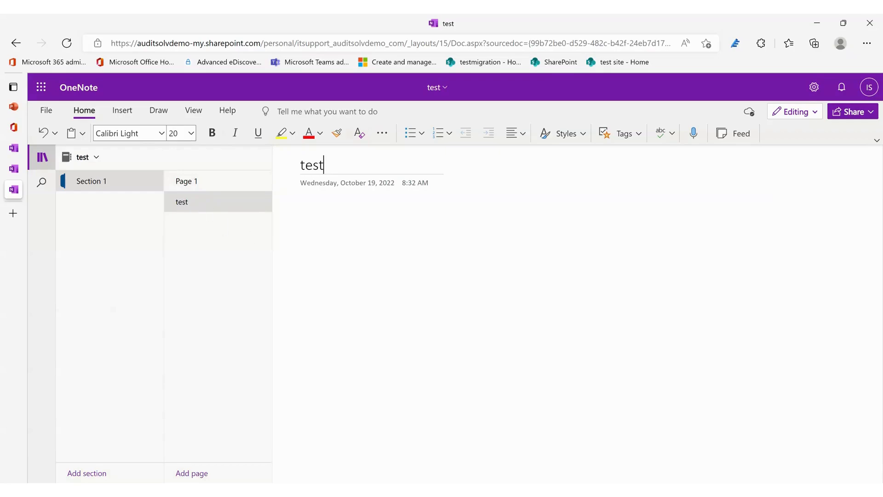
left_click(301, 215)
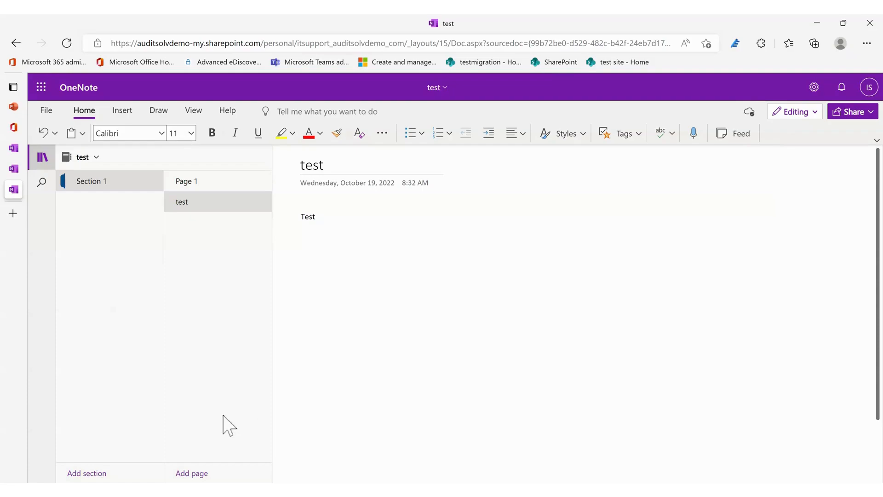
Add another section named "chapter 2" to the test notebook
left_click(86, 474)
type("chapter 2")
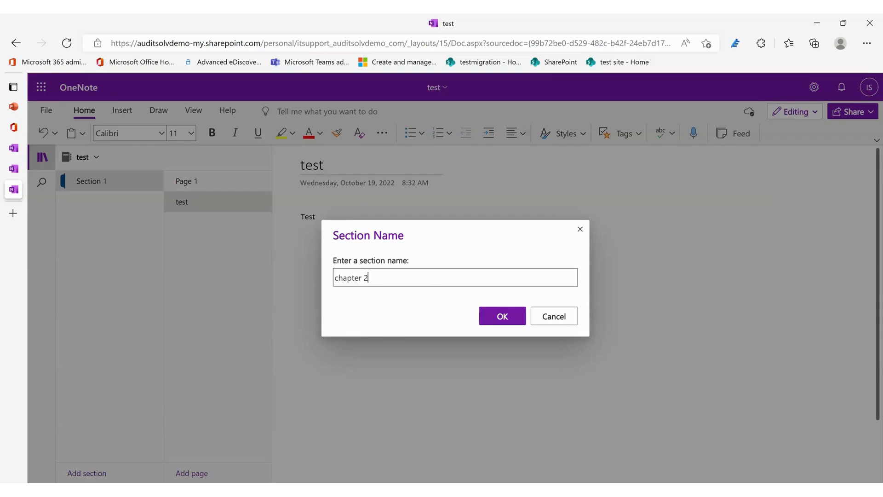
left_click(508, 321)
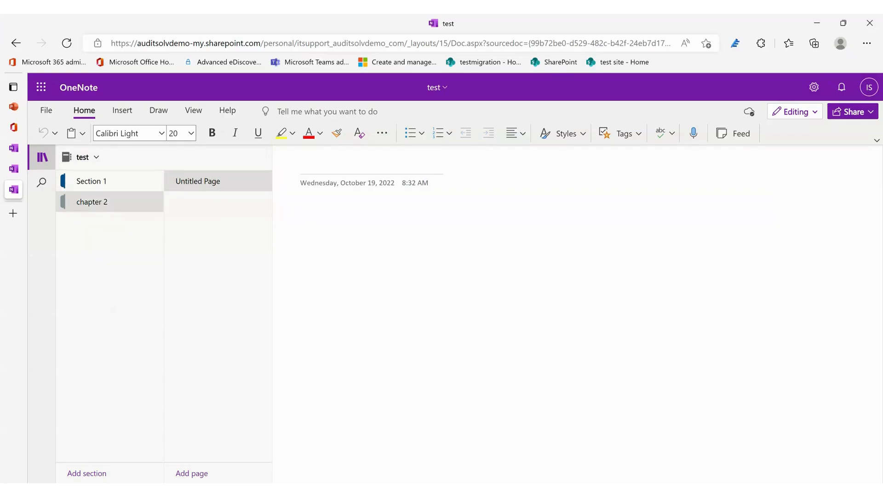
Return to the test page in Section 1 and review the available note tags for its body text
left_click(94, 185)
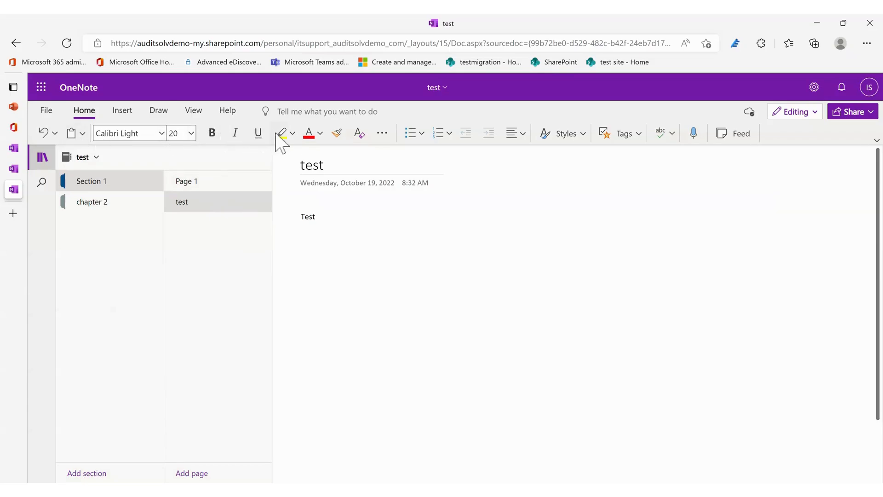
left_click(316, 216)
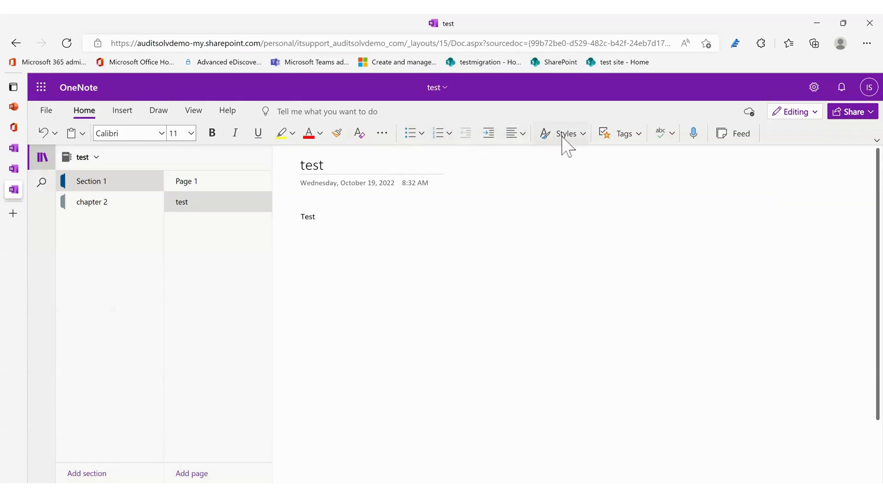
left_click(638, 134)
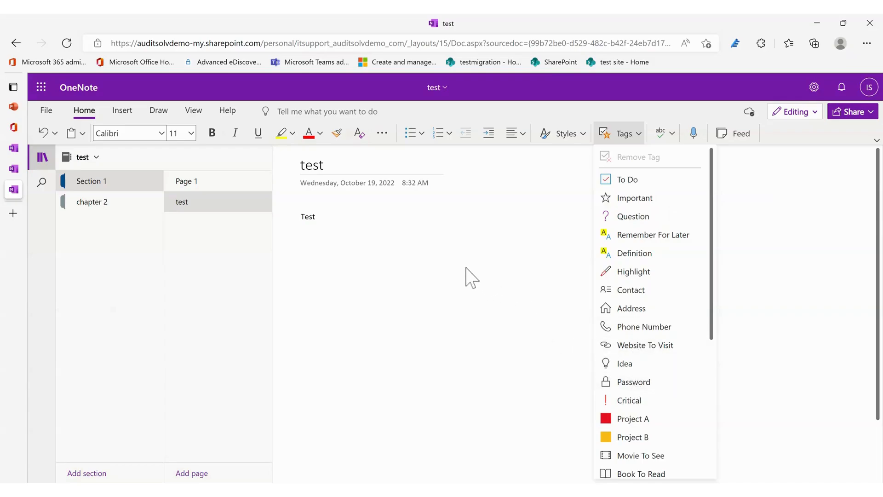
key("Escape")
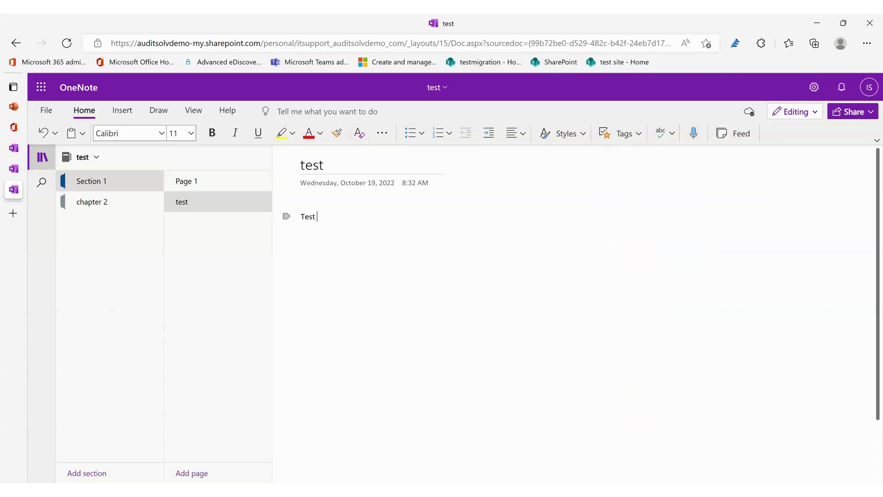
Review the insertion and drawing tools, including the getting-started guidance of the Math assistant
left_click(124, 114)
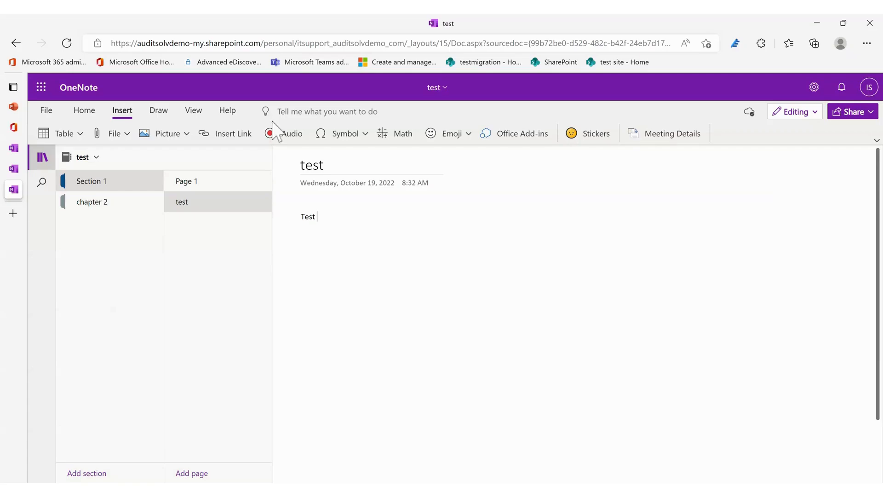
left_click(163, 115)
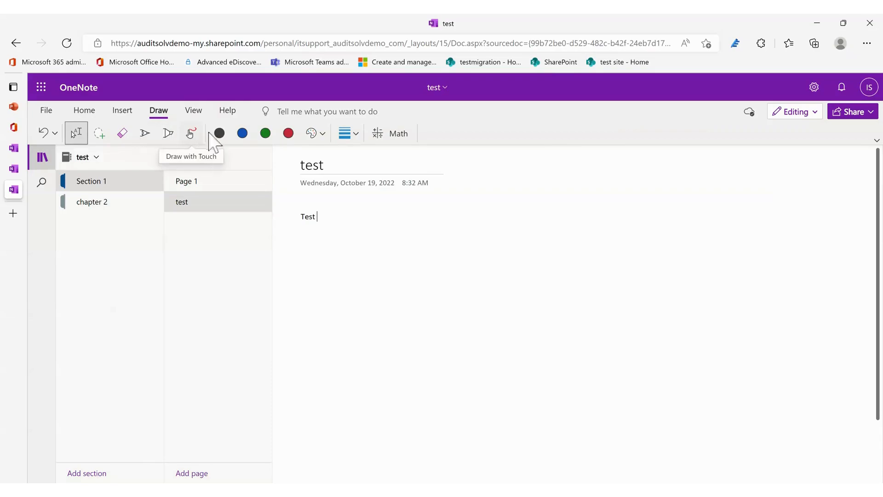
left_click(390, 136)
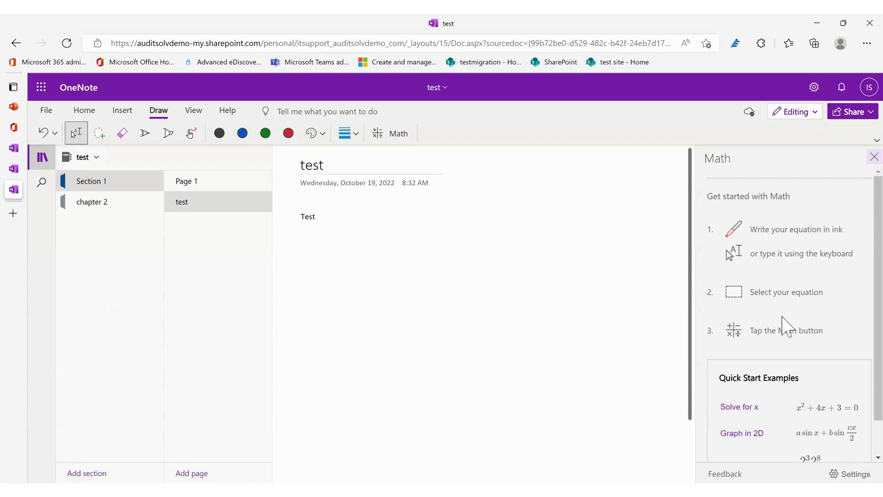
left_click(875, 157)
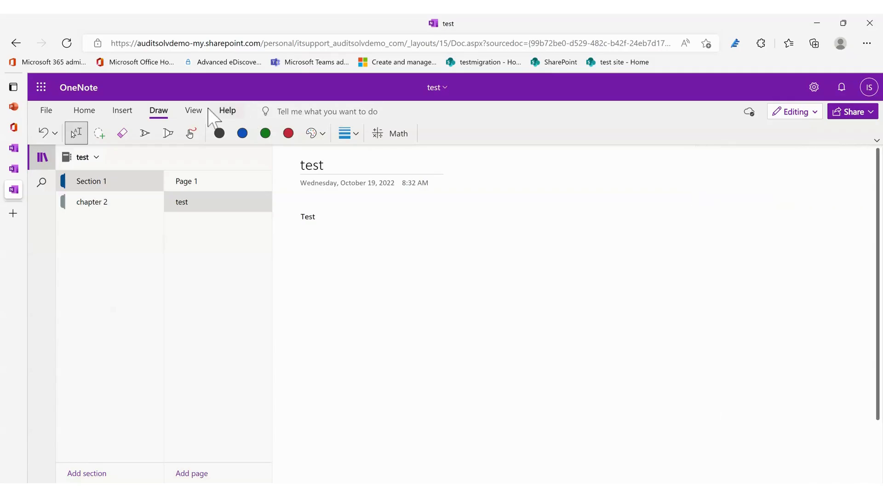
Apply the most narrowly spaced rule lines to the background of the test page
left_click(197, 116)
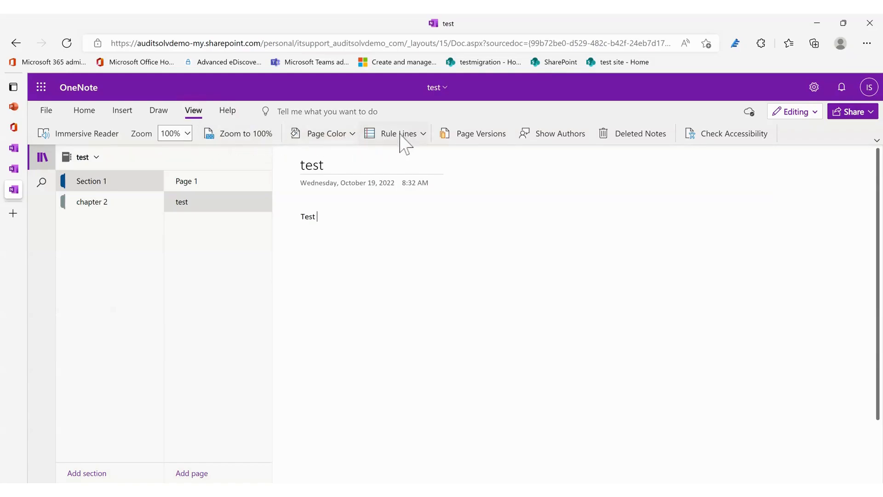
left_click(423, 135)
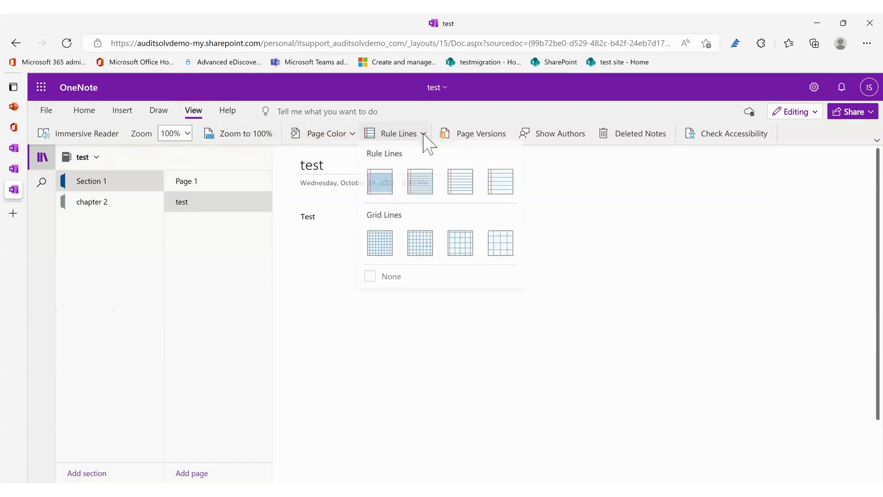
left_click(389, 193)
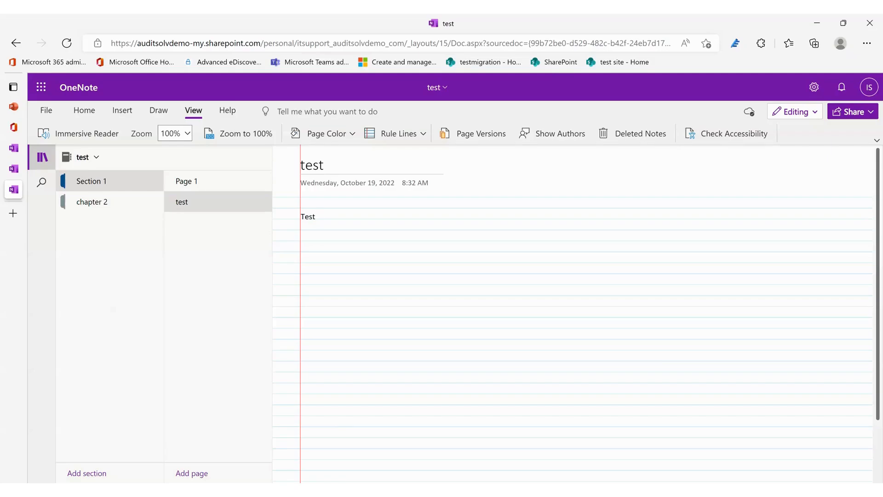
Review the help commands, the editing modes, the sharing options and the storage location of the notebook
left_click(222, 110)
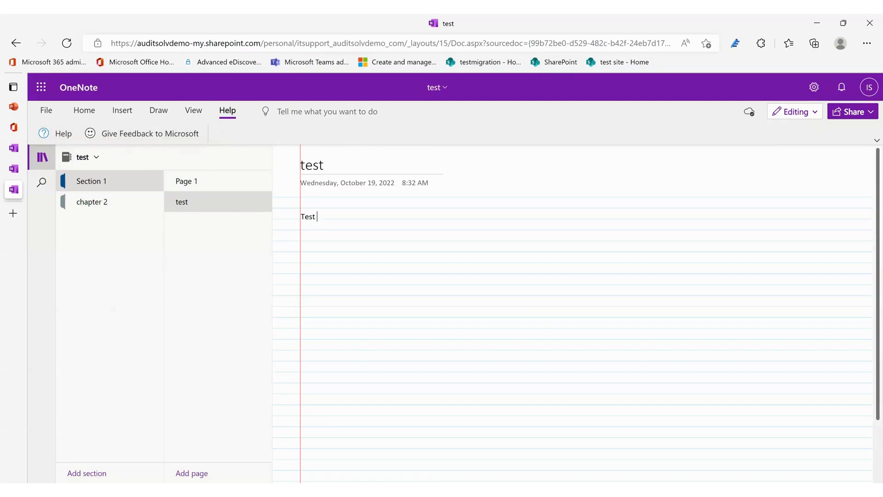
left_click(815, 113)
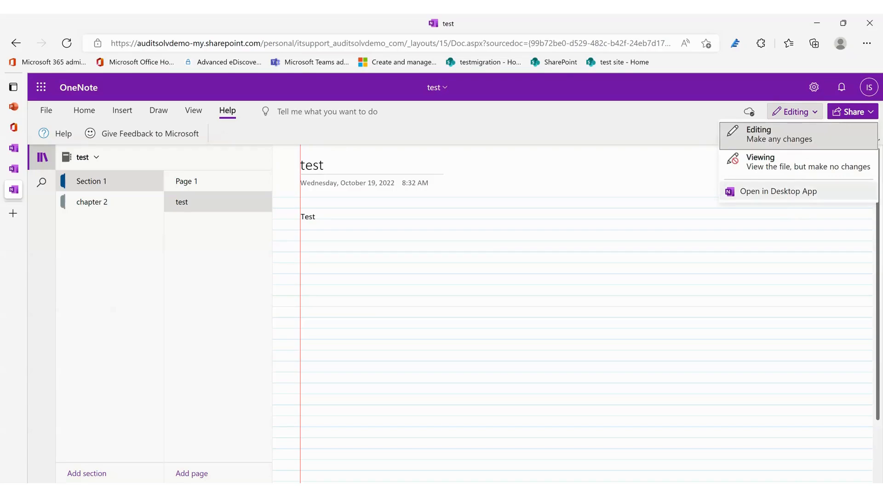
left_click(652, 178)
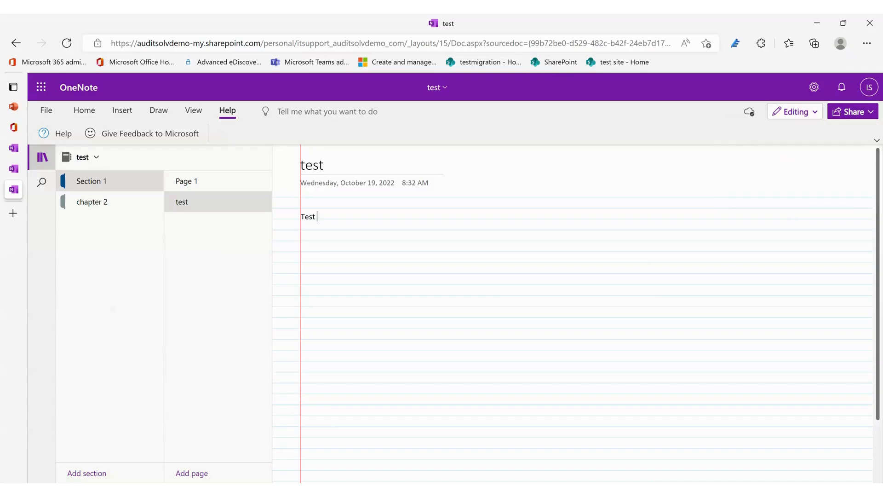
left_click(852, 114)
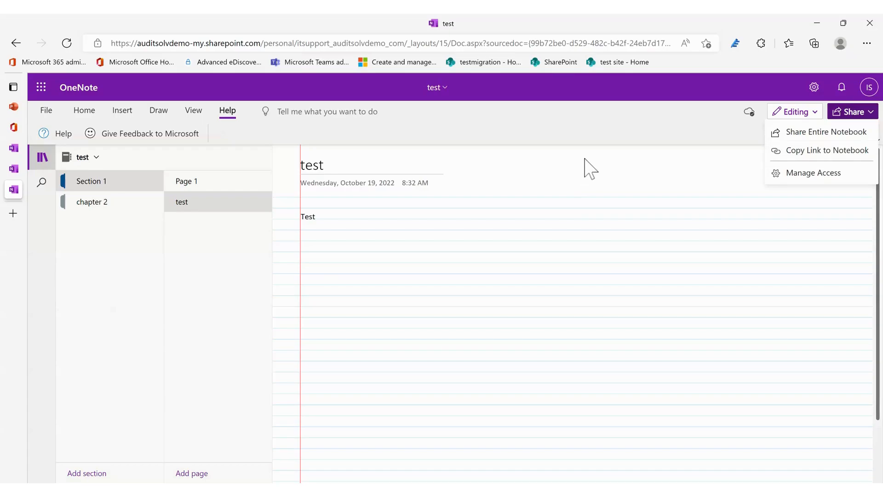
left_click(446, 95)
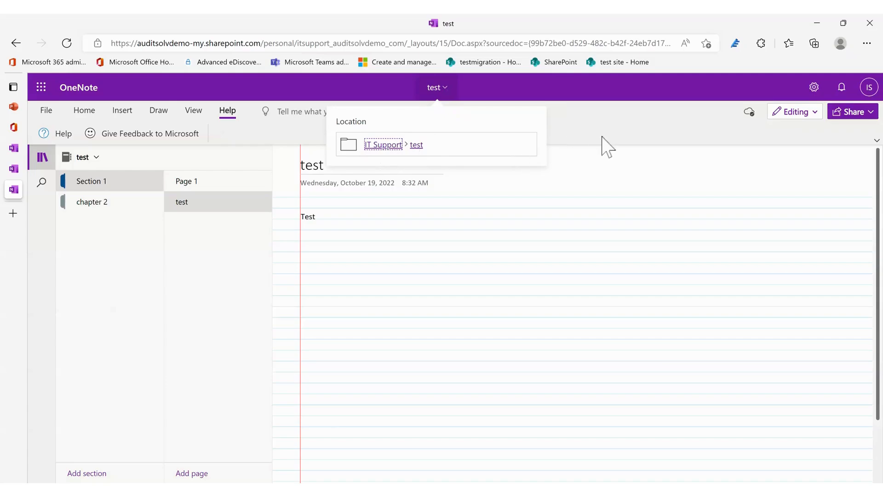
key("Escape")
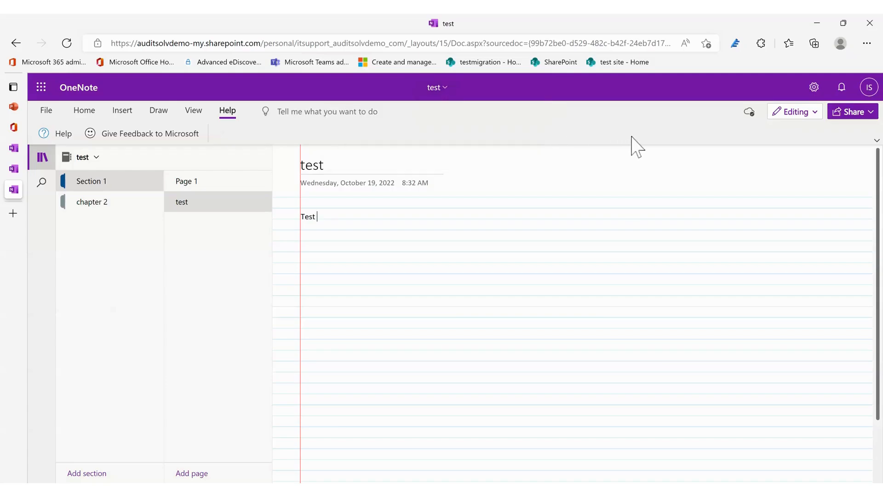